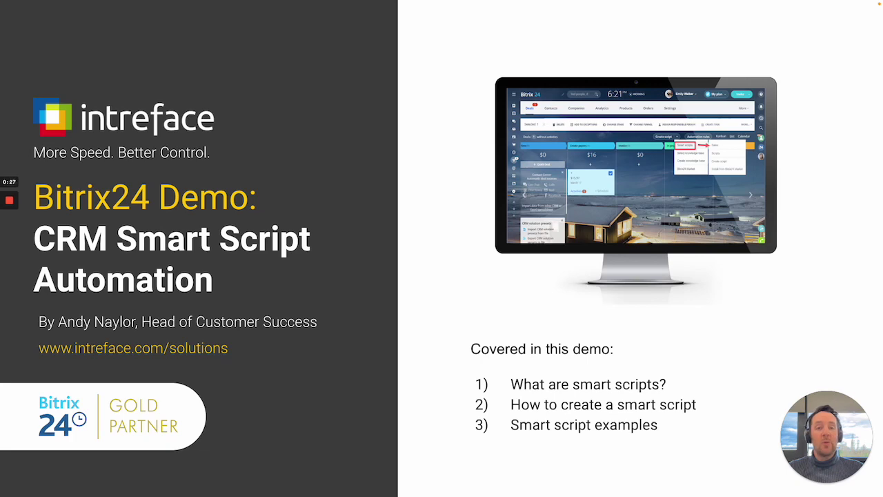
Switch from the intro slide to the Bitrix24 CRM Leads list of seven in-progress leads.
key("ctrl+Right")
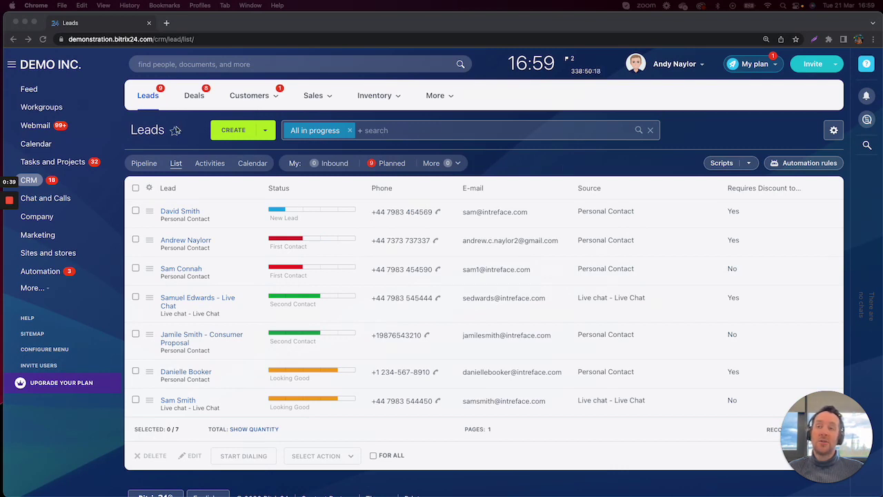
left_click(749, 164)
left_click(749, 164)
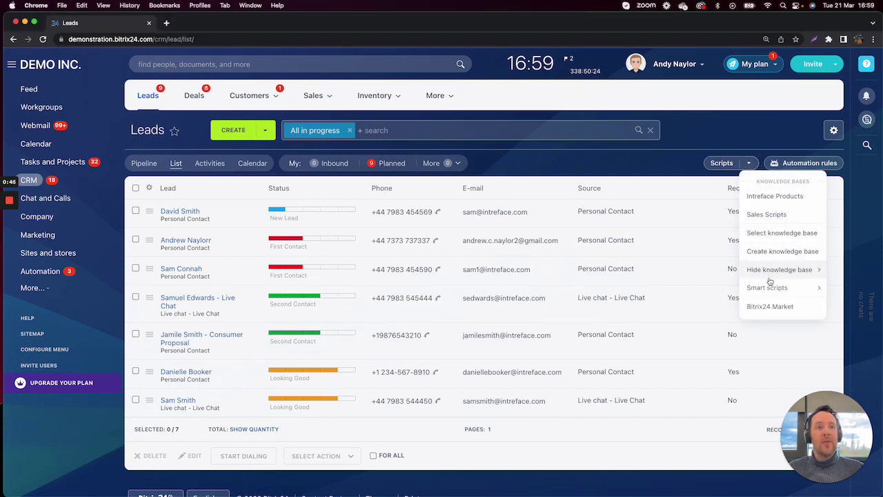
mouse_move(769, 289)
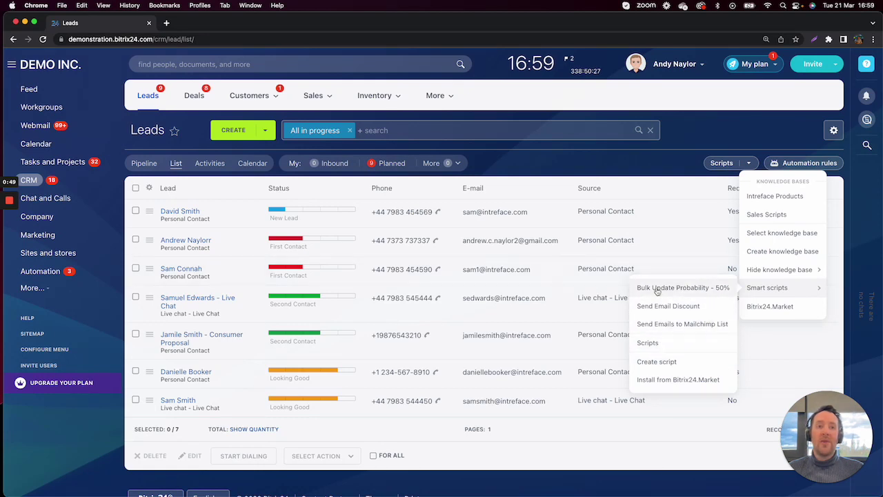
left_click(583, 165)
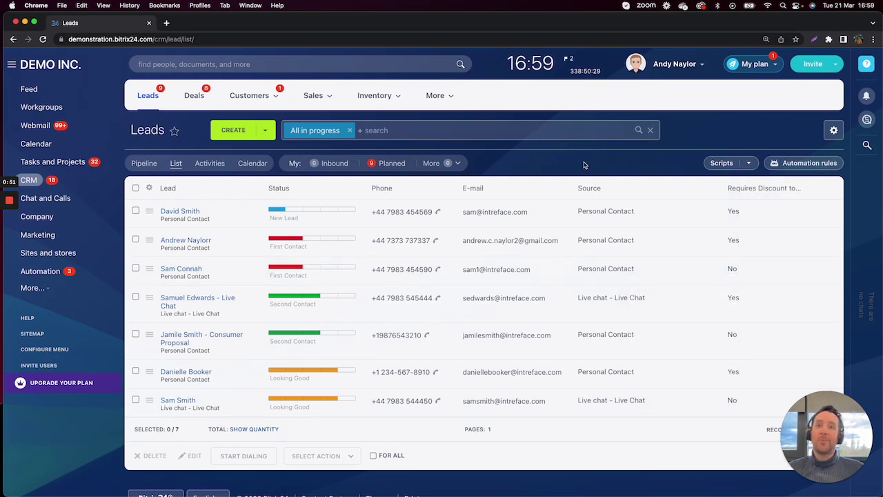
left_click(136, 188)
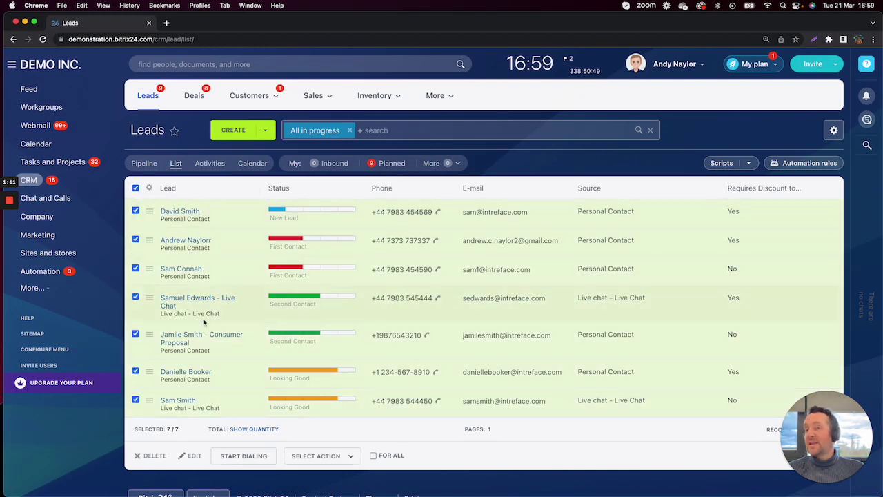
left_click(749, 163)
mouse_move(771, 290)
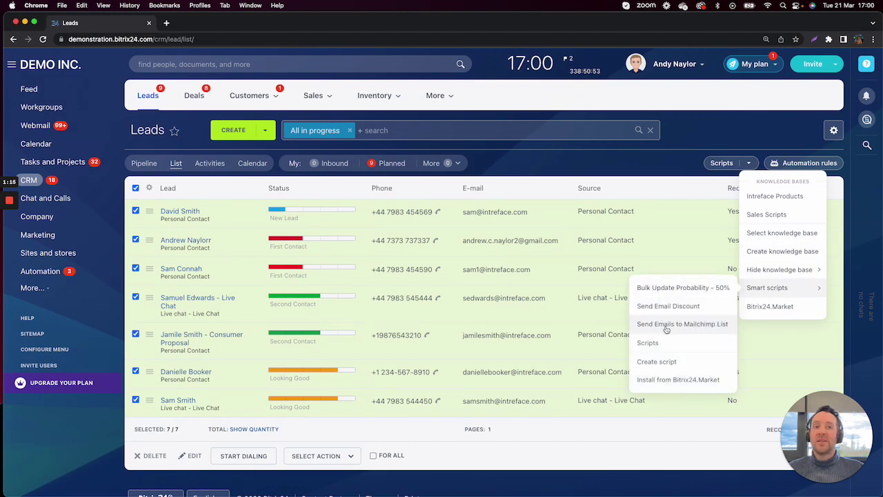
left_click(605, 157)
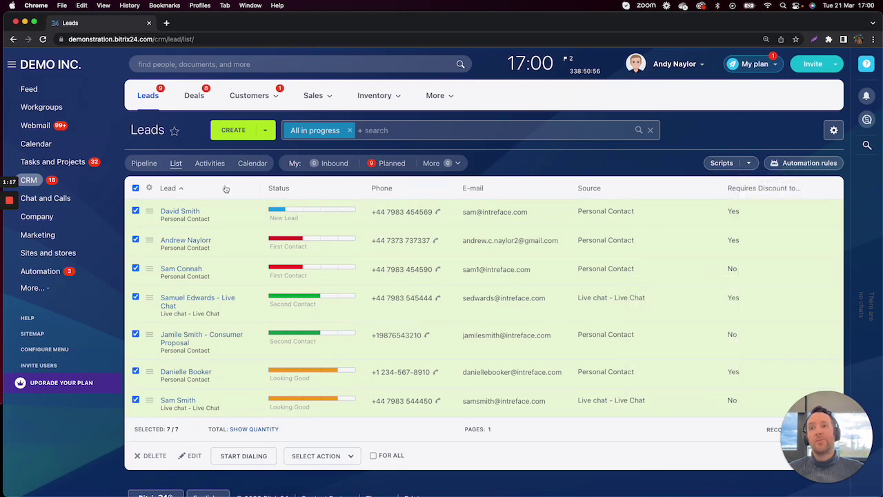
left_click(136, 188)
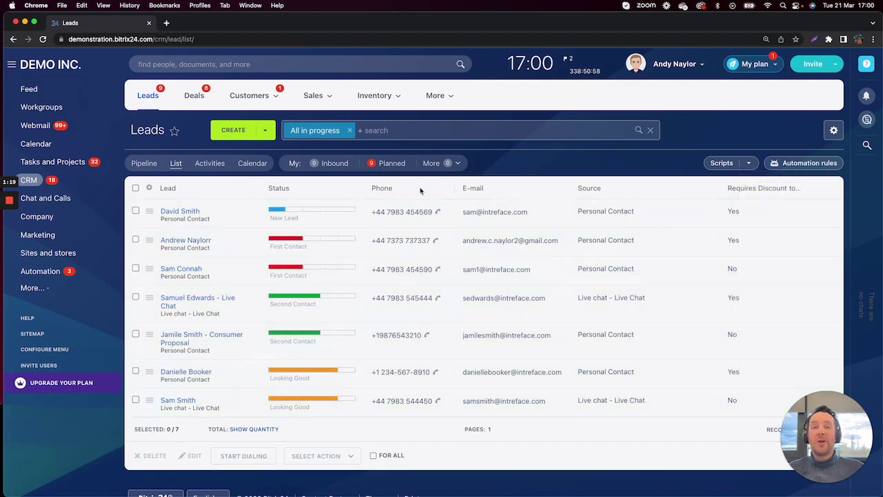
Create a new smart script and name it 'Email Discount Code'.
left_click(748, 163)
mouse_move(766, 288)
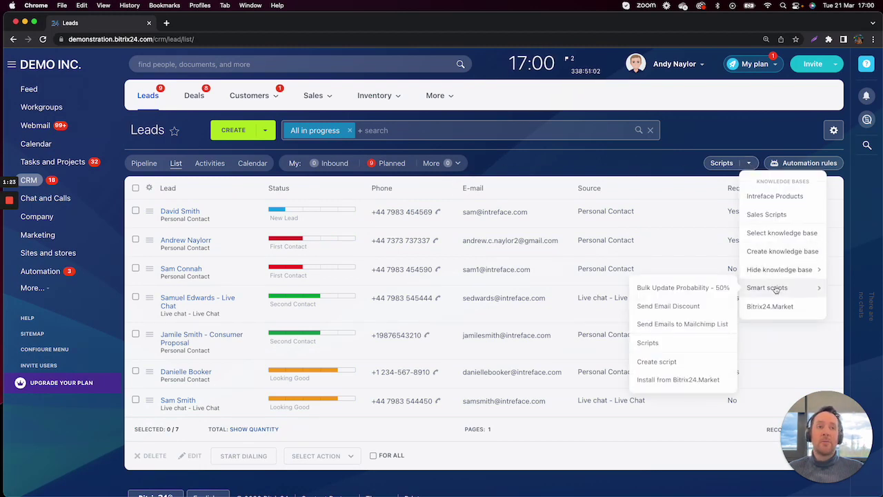
left_click(666, 361)
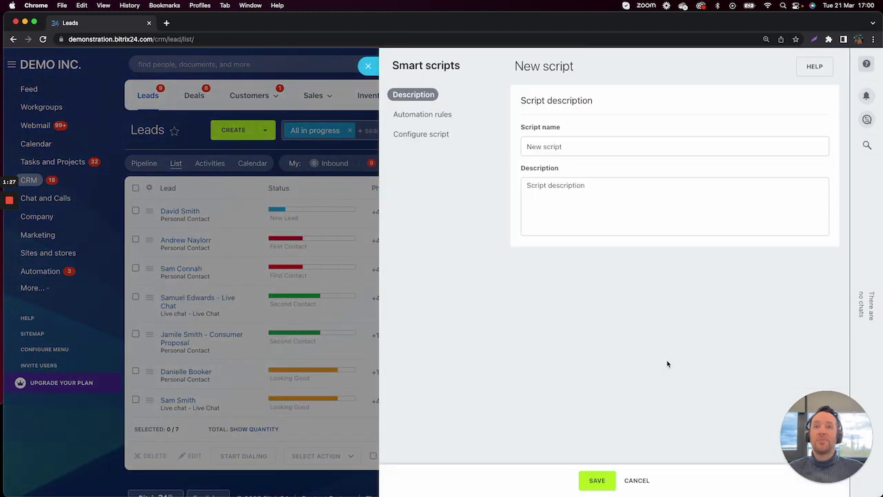
left_click(567, 148)
key("super+a")
type("Emaild")
key("BackSpace")
type("Discount Code")
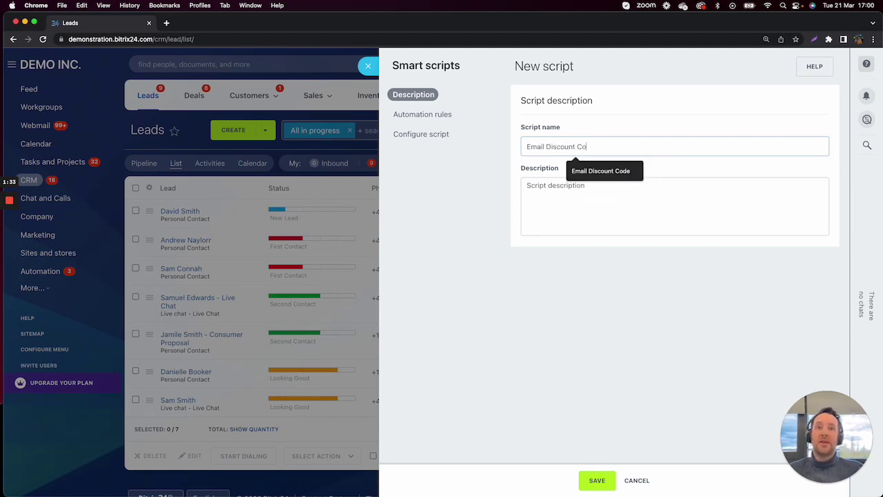
Give the script the description 'Close lead by offering a discount code.'.
left_click(593, 211)
type("Close lead")
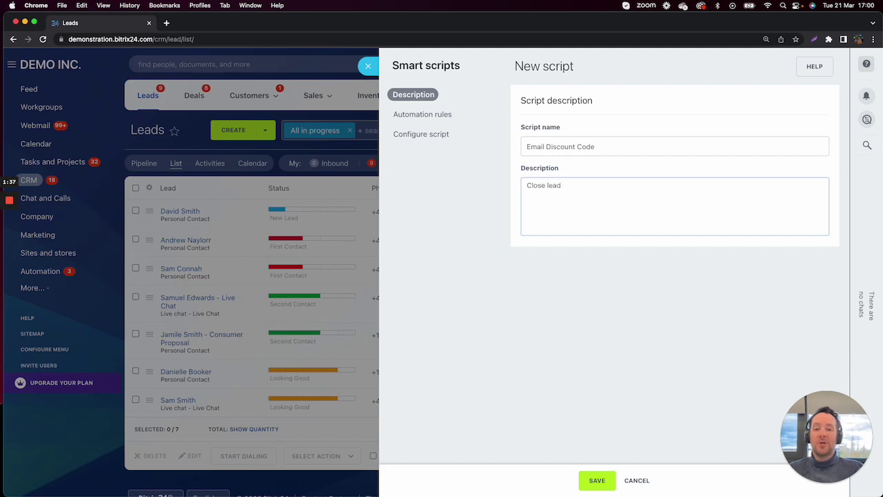
type(" by ofdf")
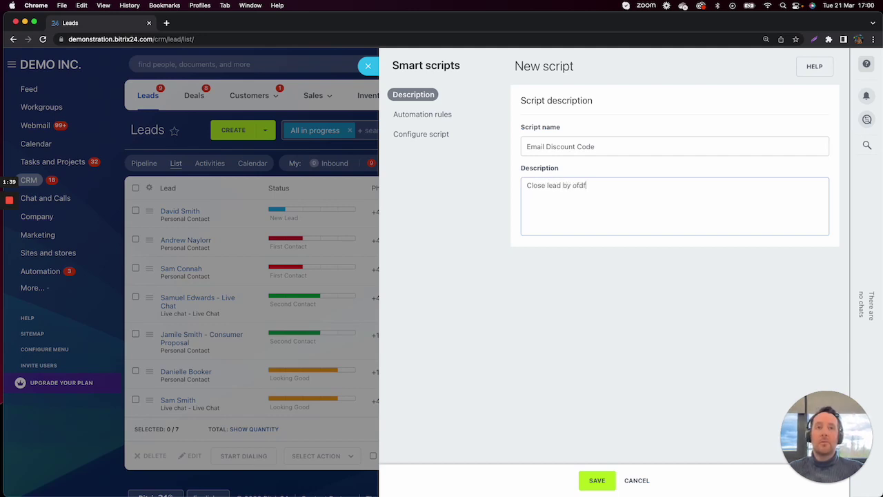
type("ng a dicsoun")
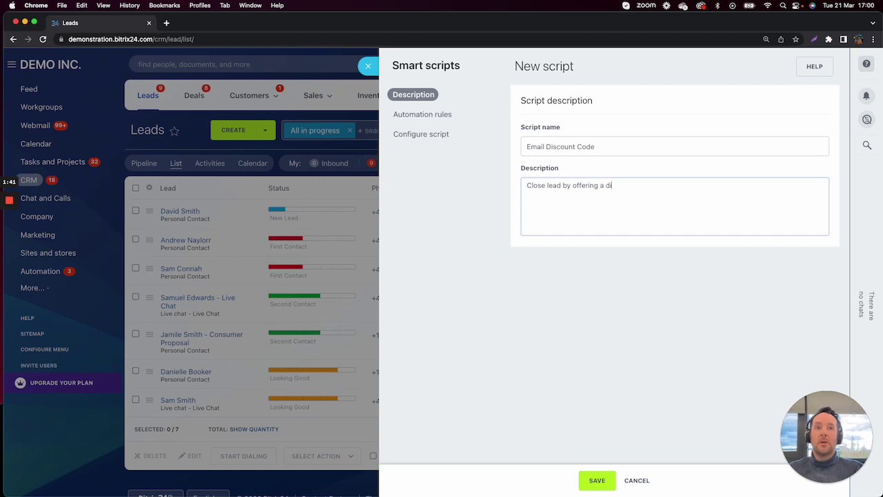
key("BackSpace")
key("BackSpace")
key("BackSpace")
type("count code.")
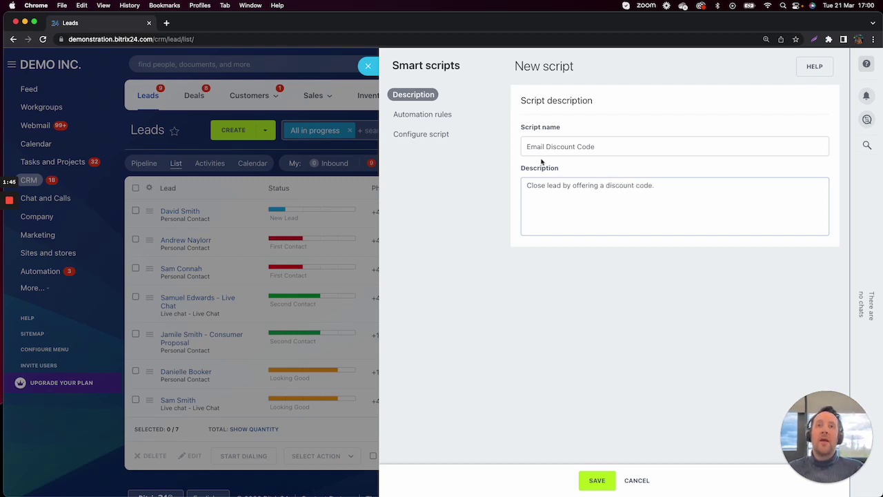
Add the Send email to customer, Create task and Add notification automation rules.
left_click(446, 115)
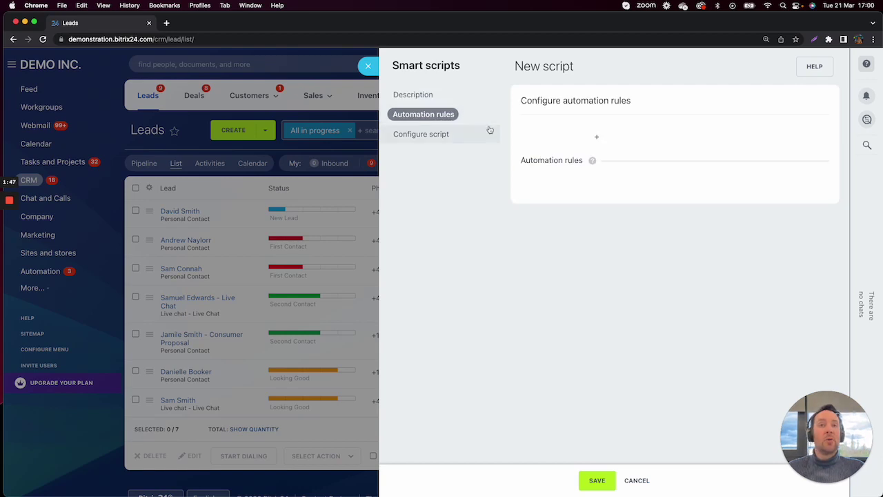
left_click(599, 137)
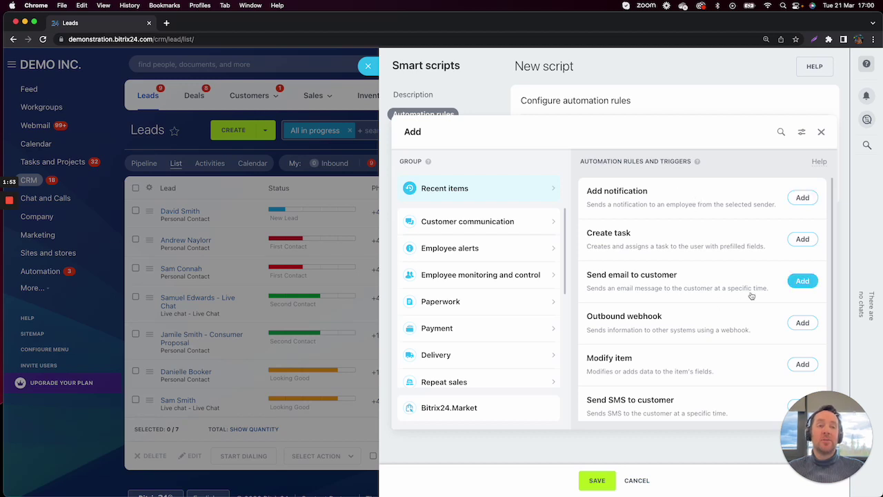
left_click(802, 281)
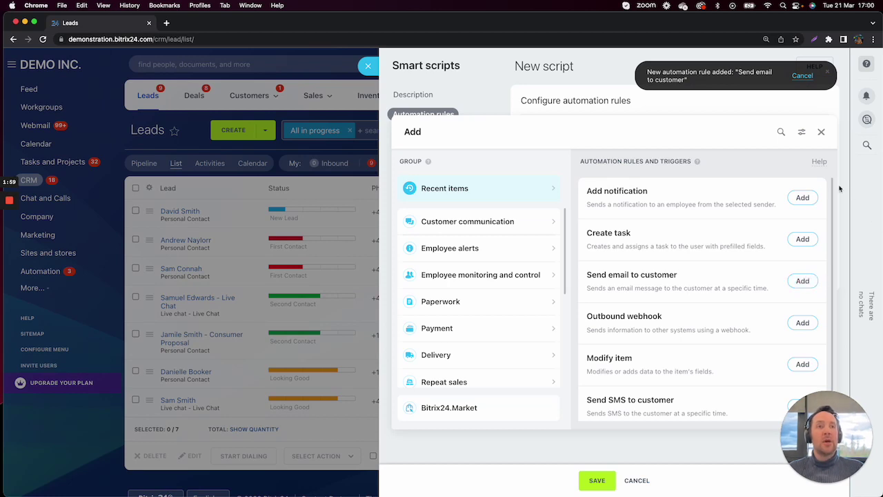
left_click(802, 238)
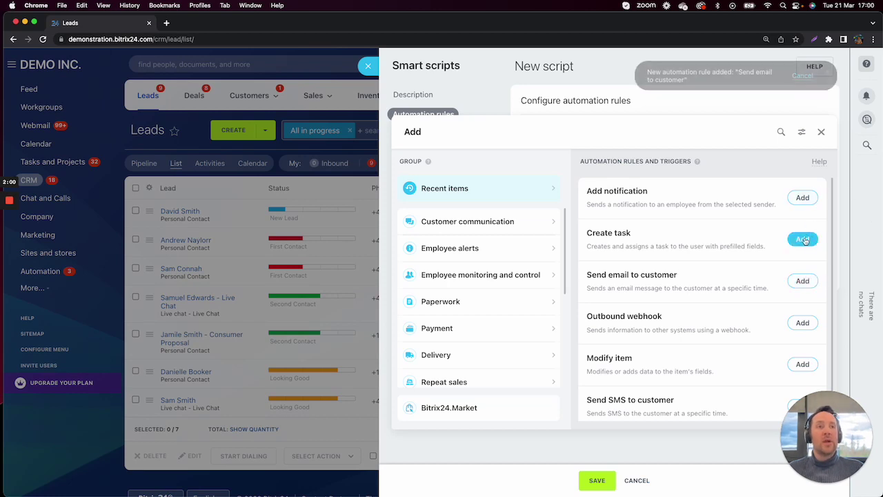
left_click(803, 198)
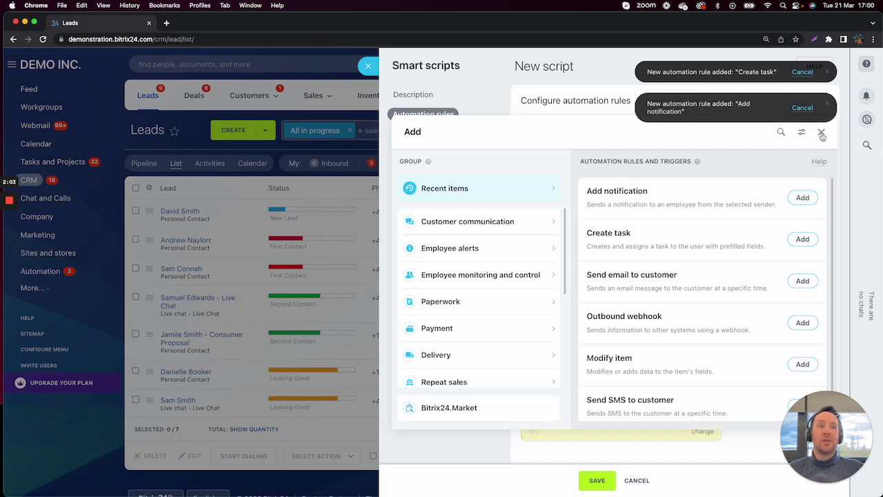
left_click(822, 136)
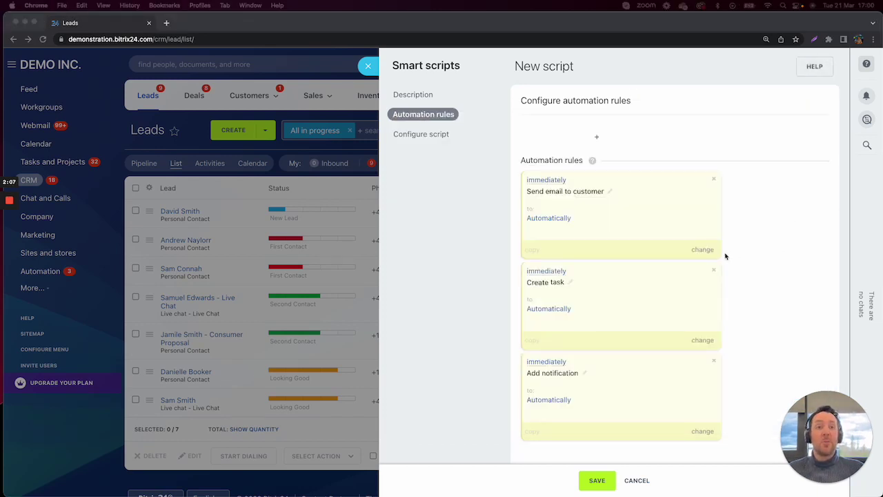
Give the email rule the subject 'Bitrix24 Discount Code' and paste the prepared message body.
left_click(702, 250)
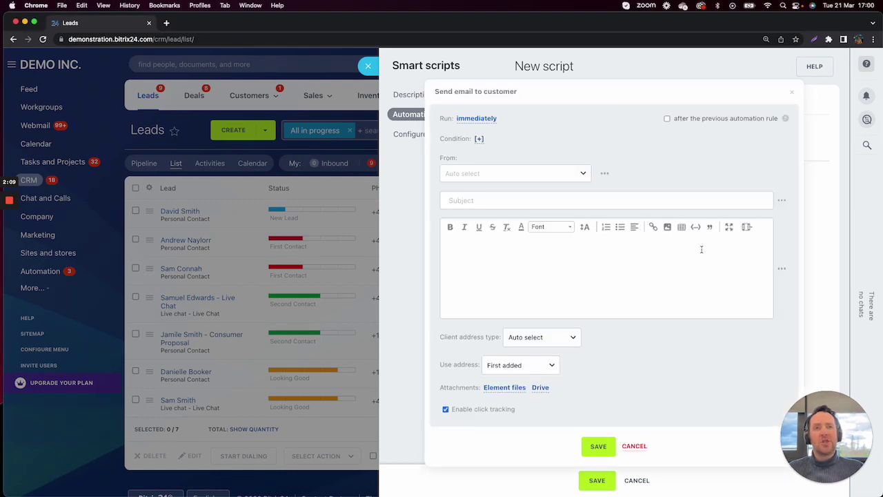
left_click(481, 199)
type("Bitrix24 Disco")
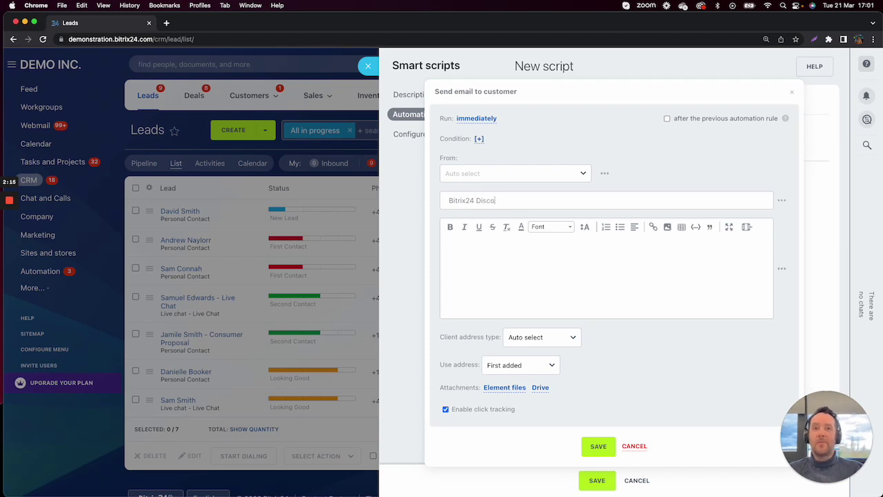
type("unt Code")
left_click(523, 262)
type("Hi {{First name}},  You've been selected to receive a one-off special offer of a 25% discount on Bitrix24 support! Use code 25Bitrix24! at the checkout to receive your discount.  Thanks, Intreface")
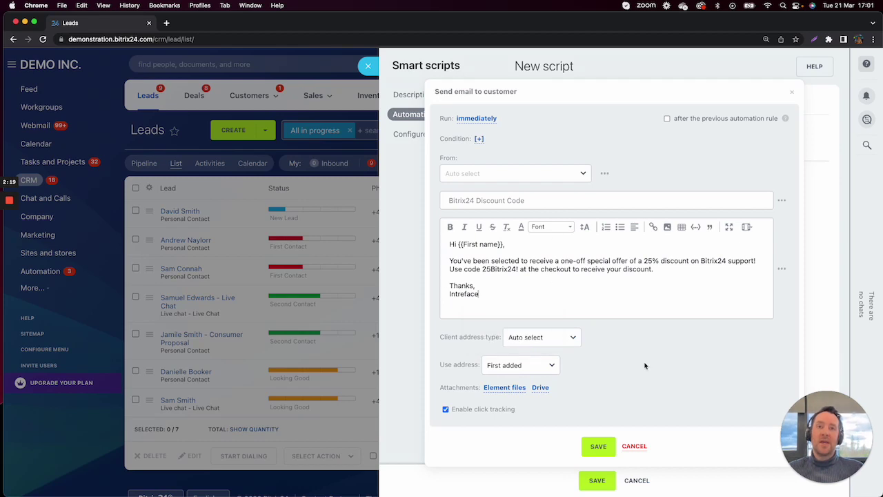
Bold the 25Bitrix24 code in the message and save the email rule.
left_click_drag(517, 268, 483, 268)
key("super+b")
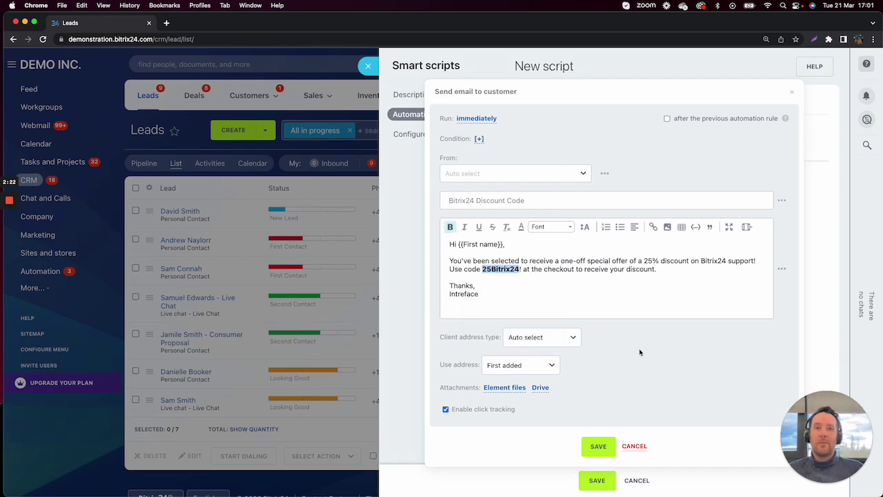
left_click(597, 447)
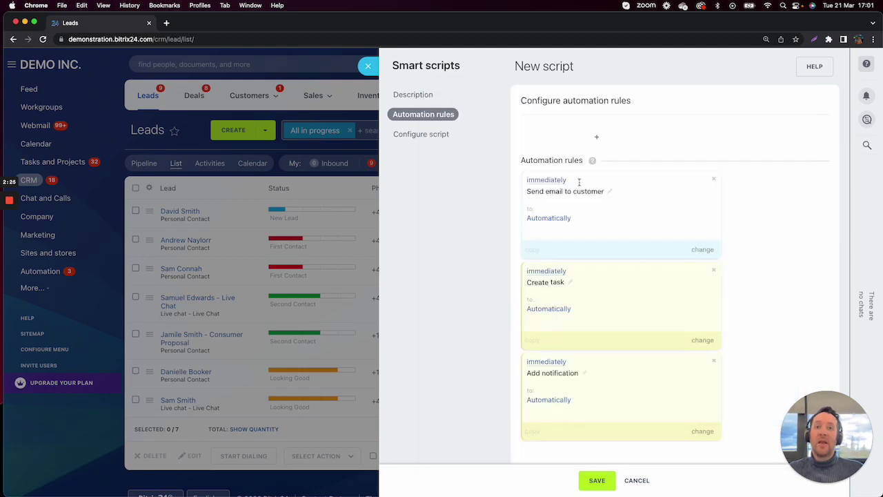
Set the Create task rule to run in 2 days, after the previous rule.
left_click(703, 341)
left_click(517, 143)
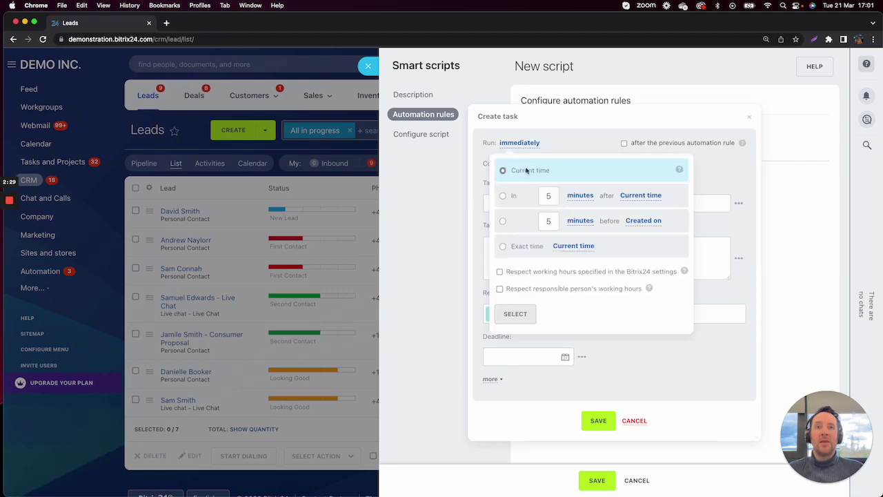
left_click(503, 196)
left_click(578, 196)
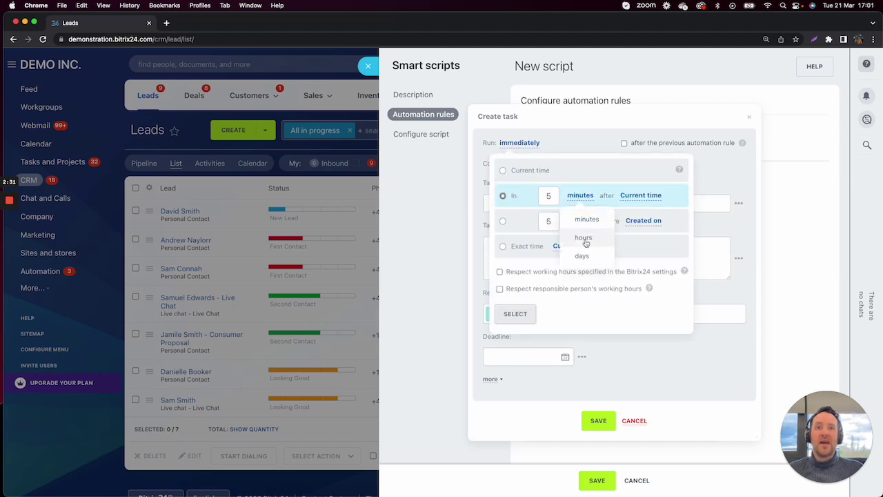
left_click(582, 255)
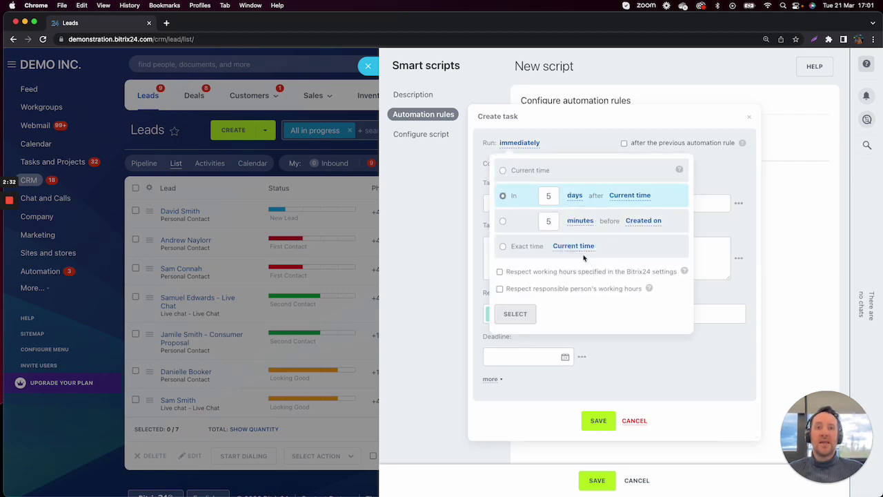
double_click(549, 196)
type("2")
left_click(514, 314)
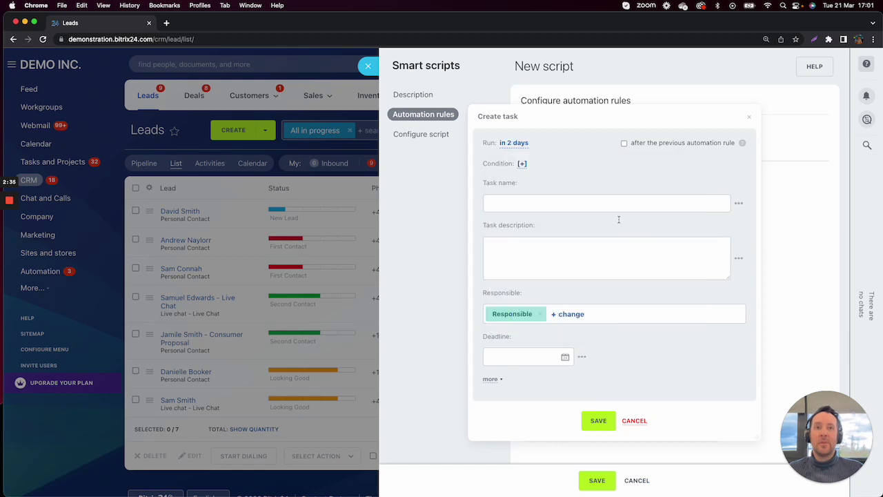
left_click(624, 144)
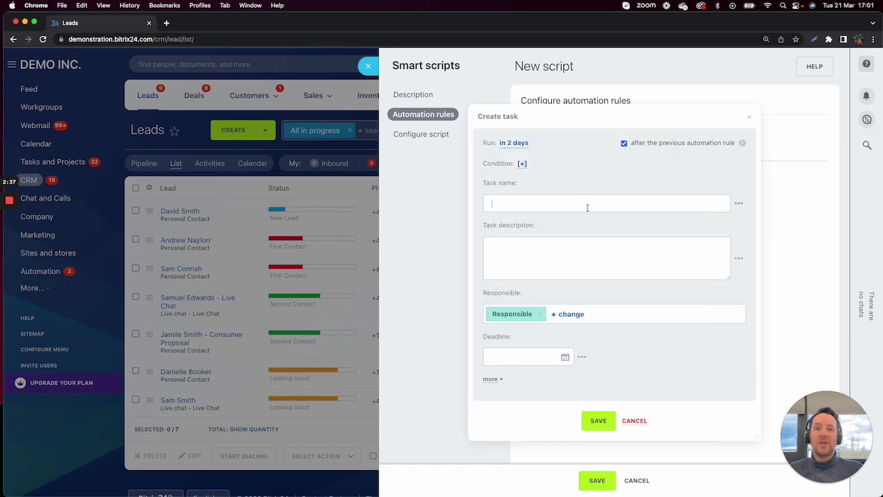
Name the task 'Follow up with eCommerce Team', describe checking discount code use, and save.
type("Follow up ")
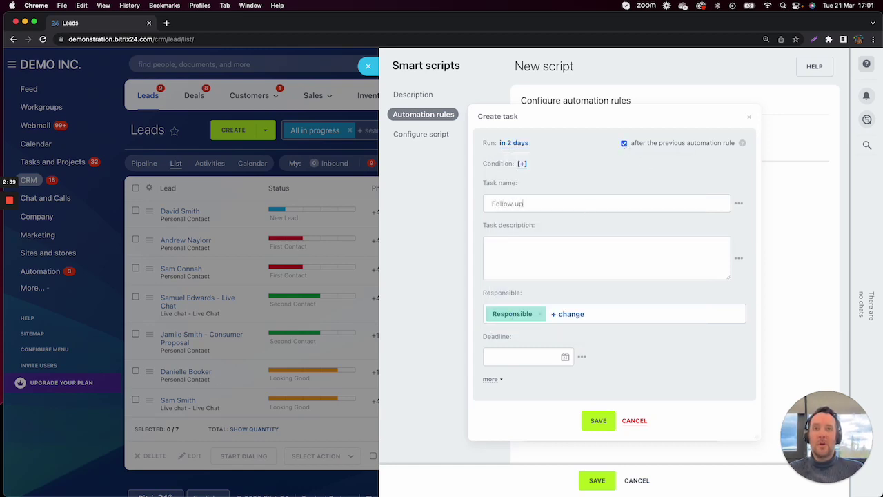
type("with eco")
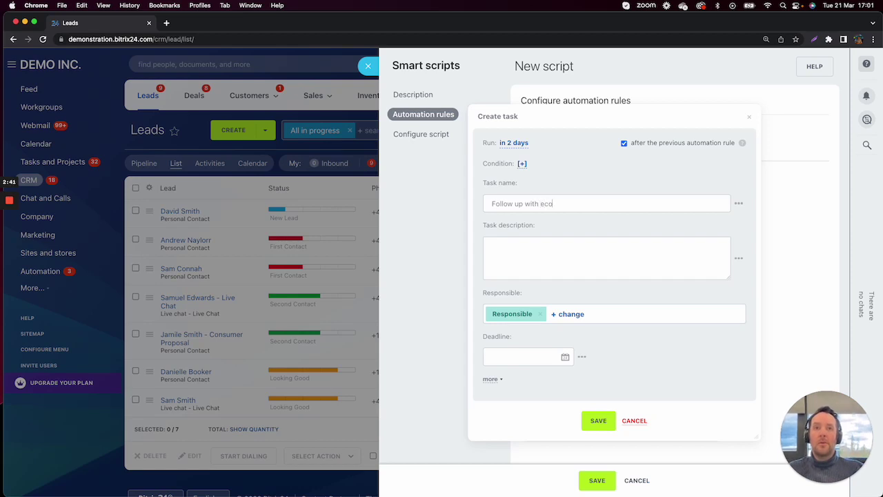
key("BackSpace")
key("BackSpace")
type("Commerce Team")
left_click(492, 248)
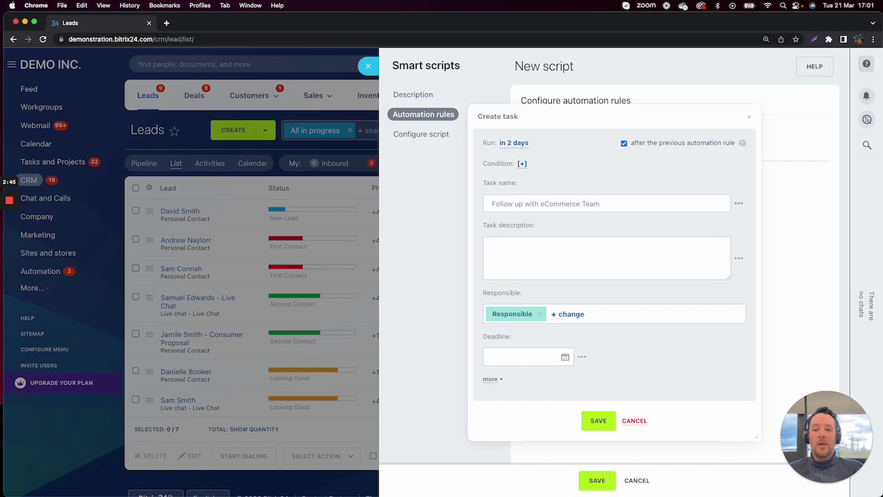
type("Check ")
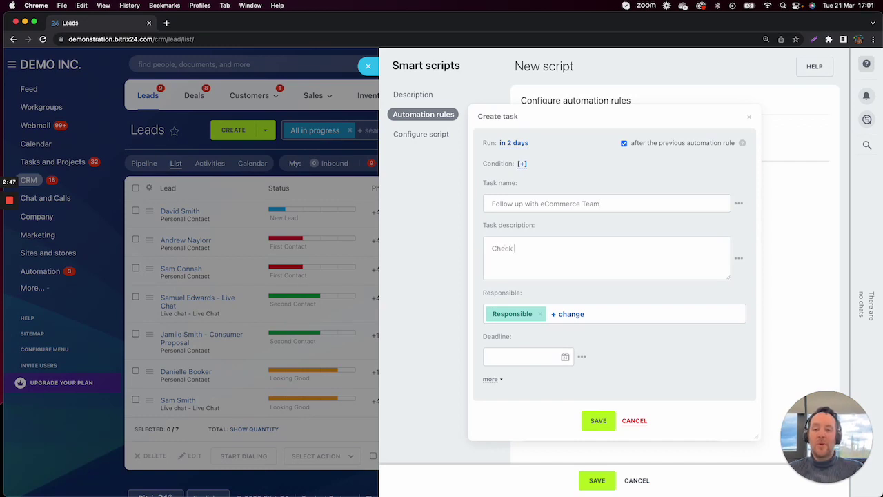
type("to see whe")
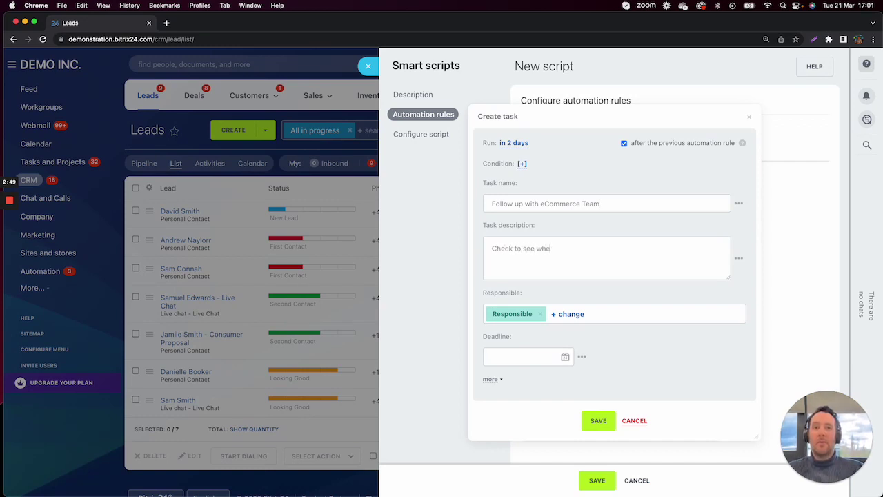
type("ther the discou")
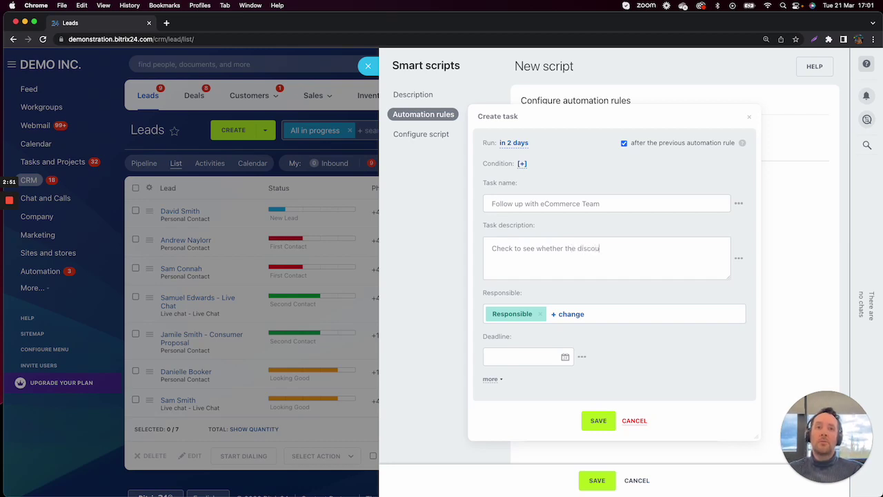
type("nt code is c")
key("BackSpace")
type("used.")
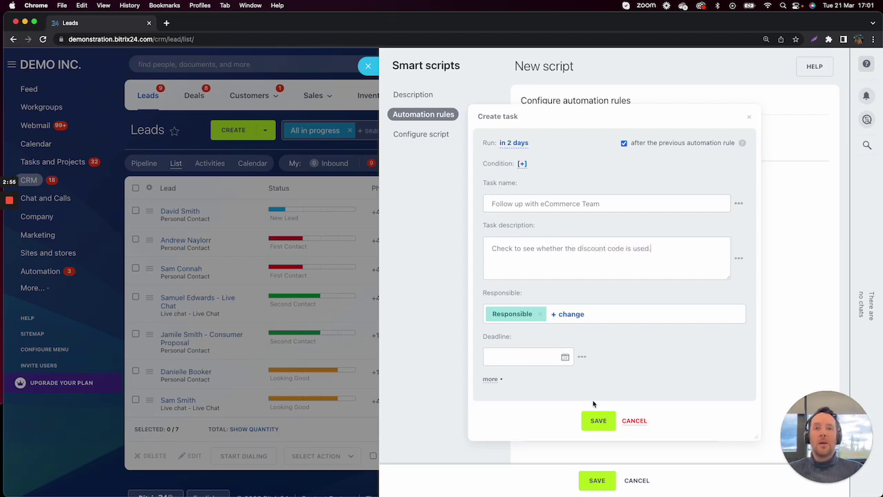
left_click(598, 420)
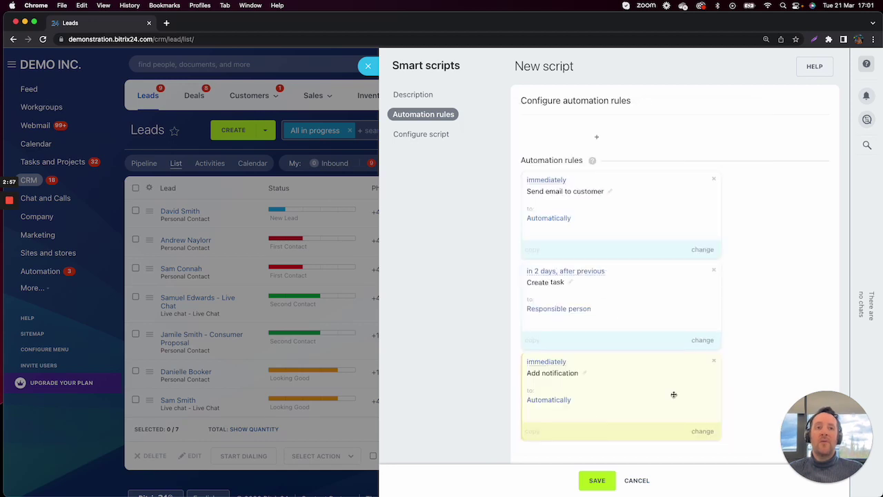
Set the Add notification rule to run in 5 days.
left_click(701, 431)
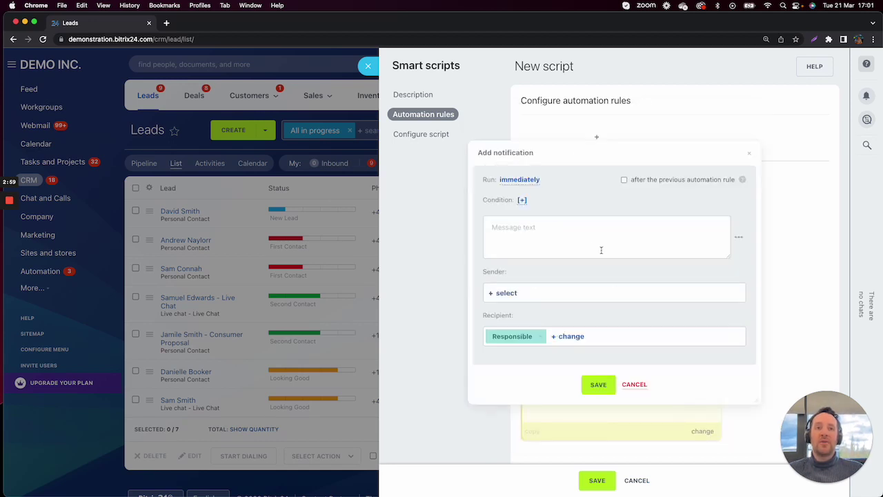
left_click(522, 181)
left_click(503, 233)
left_click(578, 233)
left_click(582, 292)
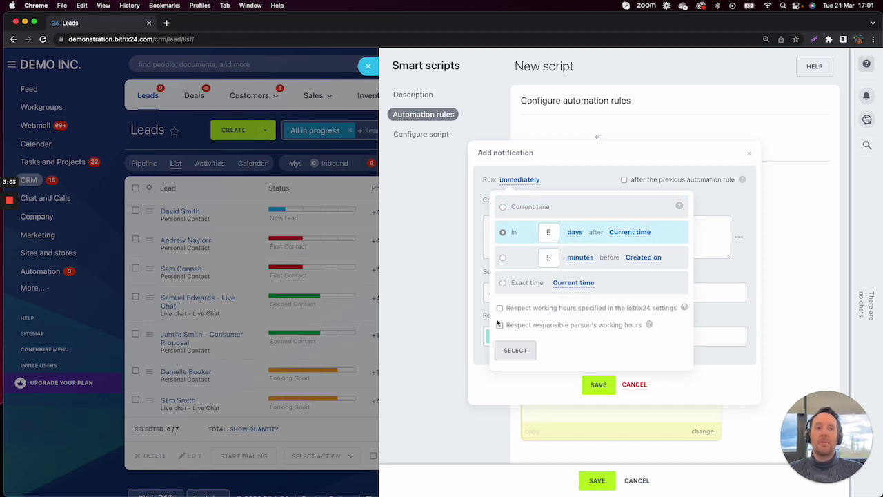
left_click(516, 350)
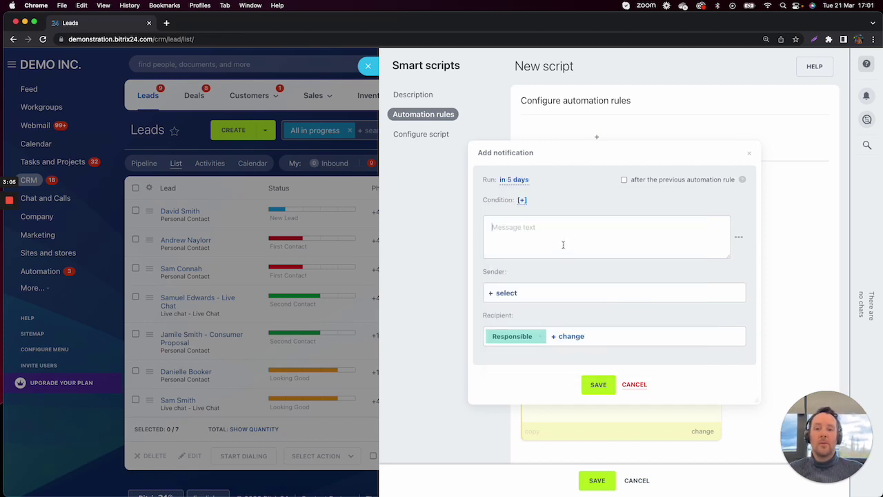
Enter the notification message 'Follow up with lead.', then save the rule and the script.
type("Follow up")
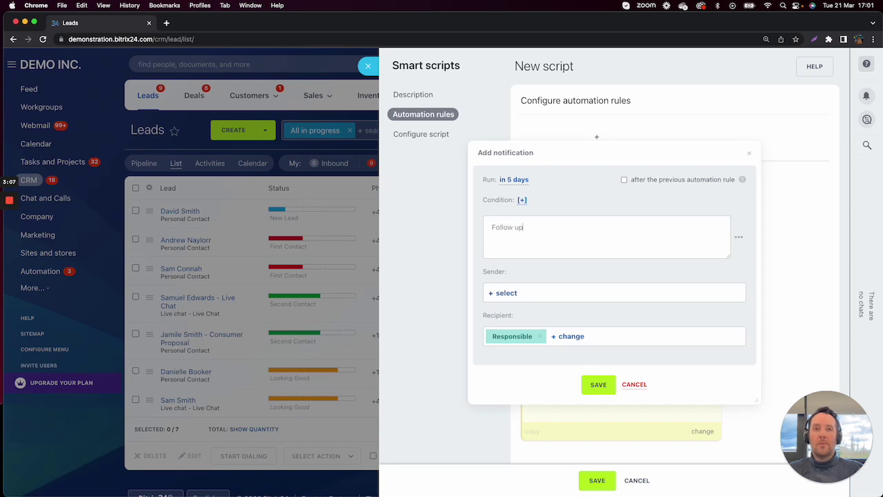
type(" with lead.")
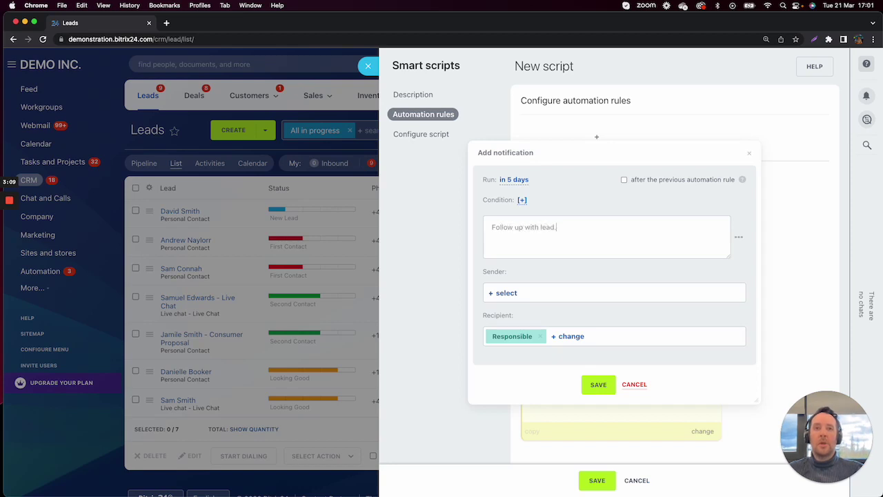
left_click(598, 386)
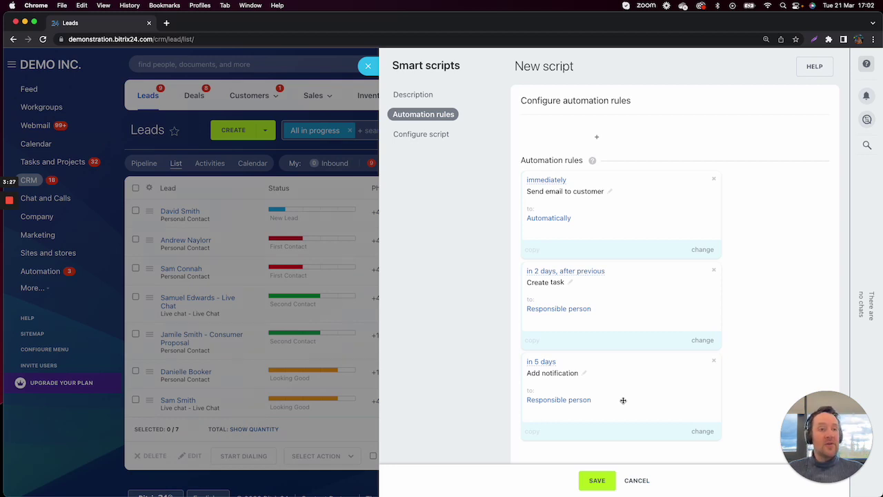
left_click(593, 477)
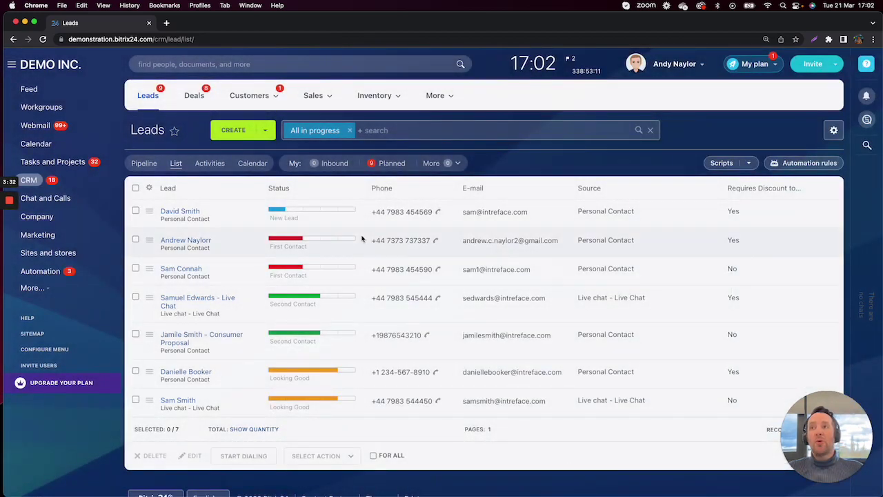
Reload the Leads page and filter it to Requires Discount to Close = Yes.
left_click(43, 39)
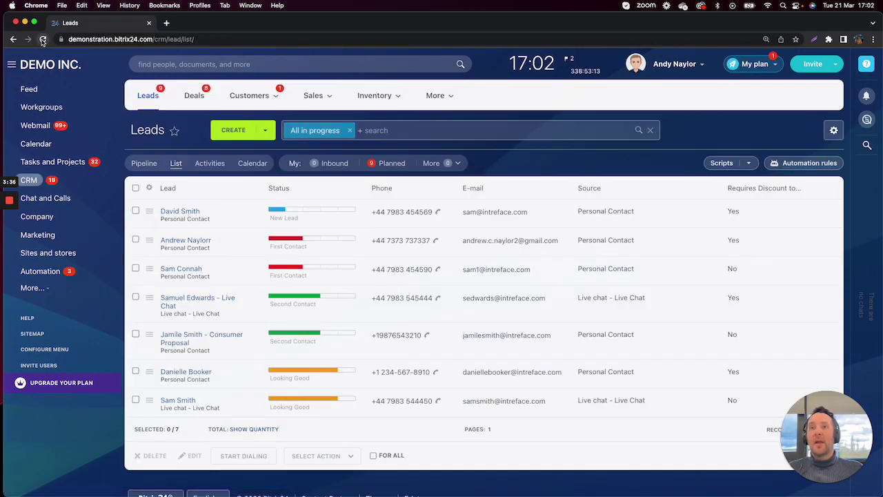
mouse_move(387, 101)
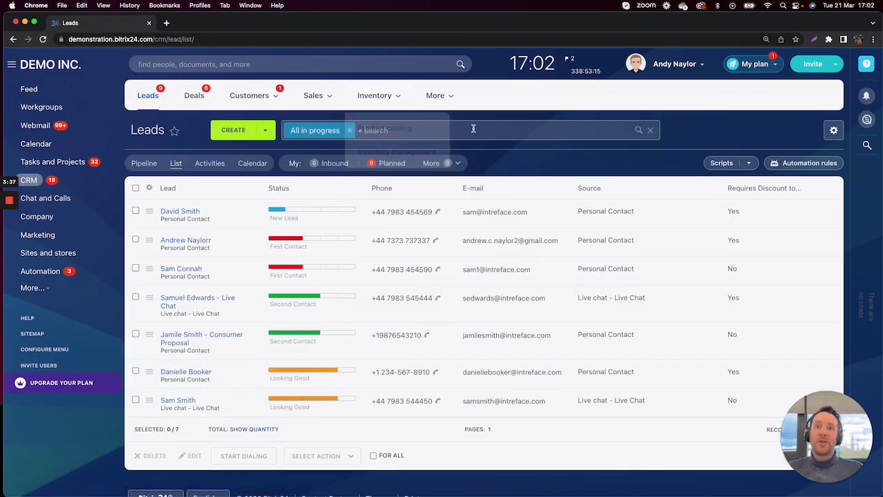
left_click(447, 130)
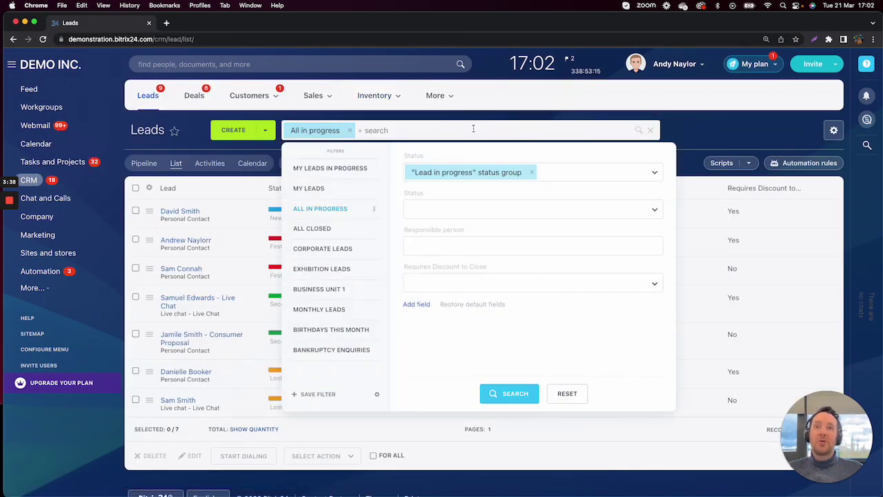
left_click(493, 291)
left_click(429, 309)
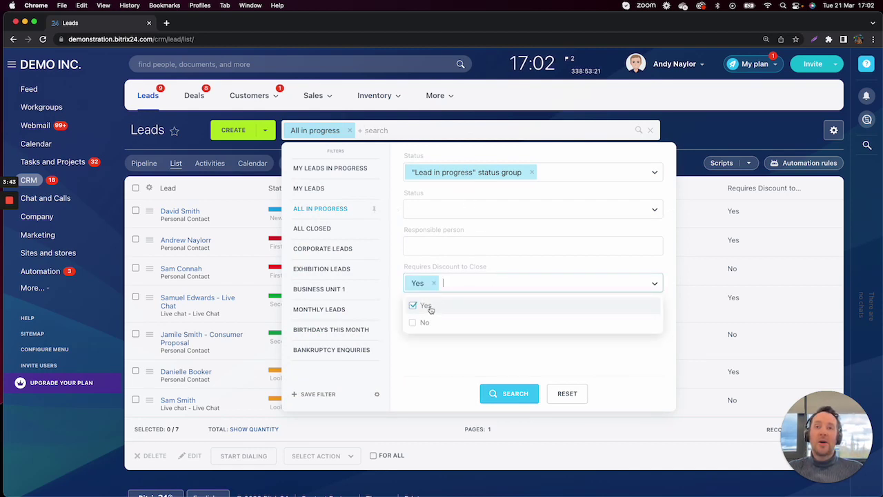
left_click(458, 342)
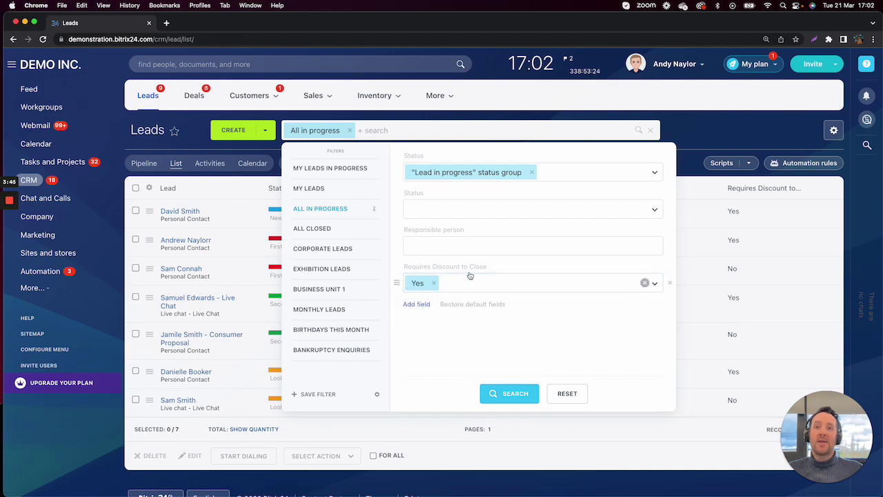
left_click(507, 398)
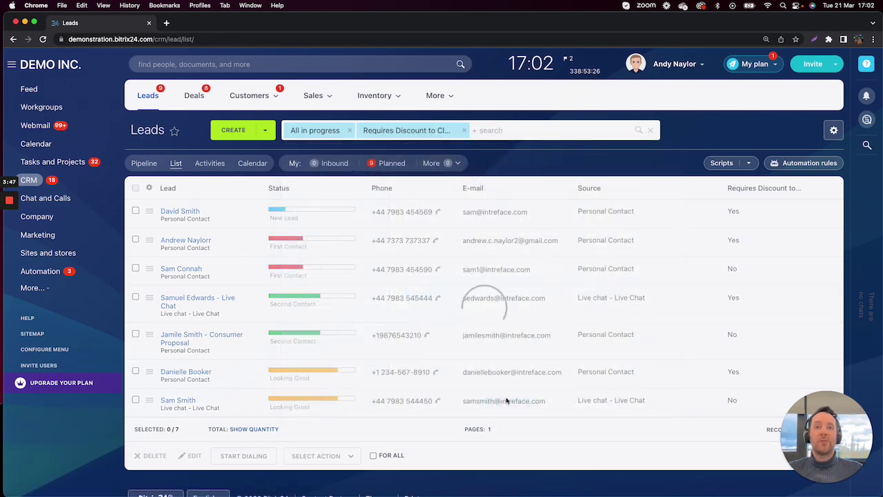
Select all four filtered leads, start Email Discount Code on them, then clear the selection.
left_click(136, 189)
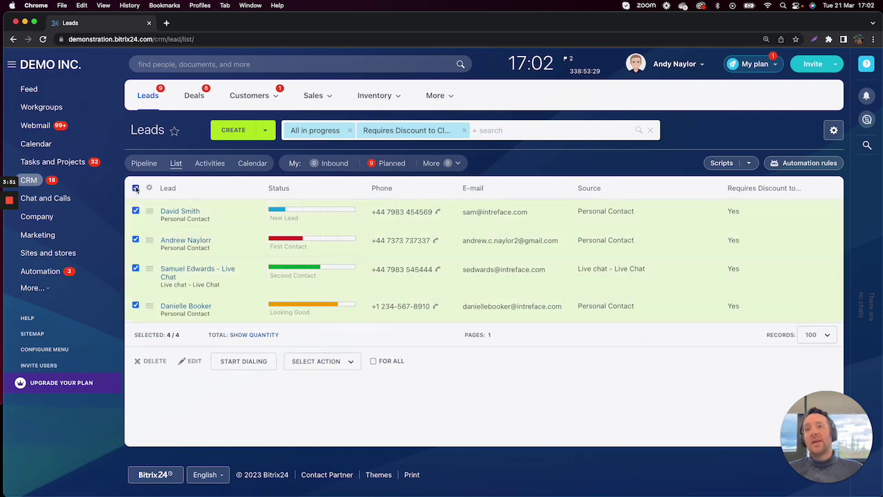
left_click(750, 164)
mouse_move(766, 288)
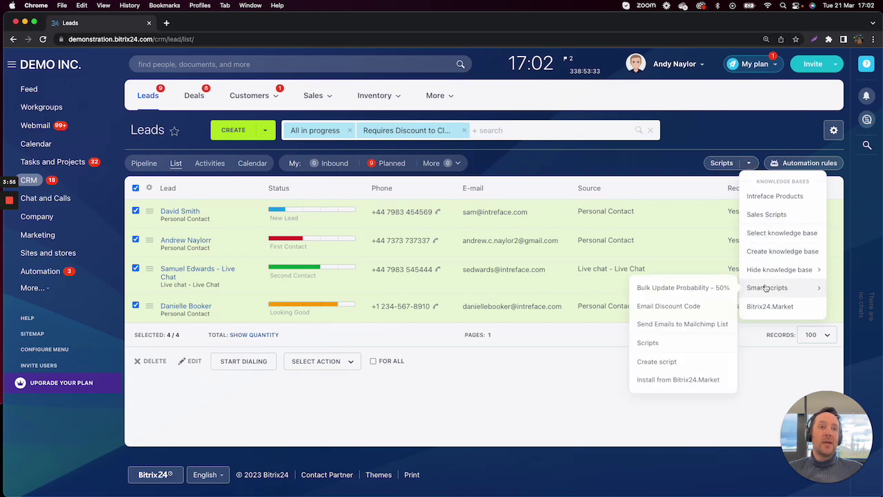
left_click(667, 306)
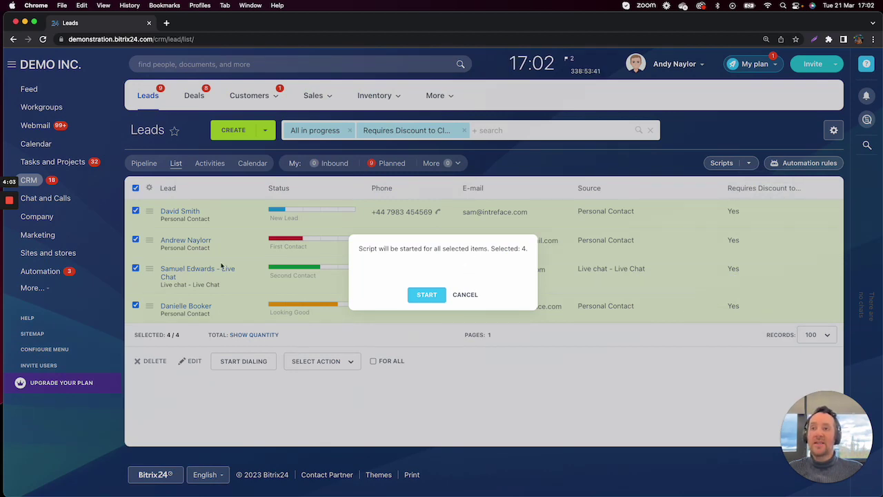
left_click(425, 297)
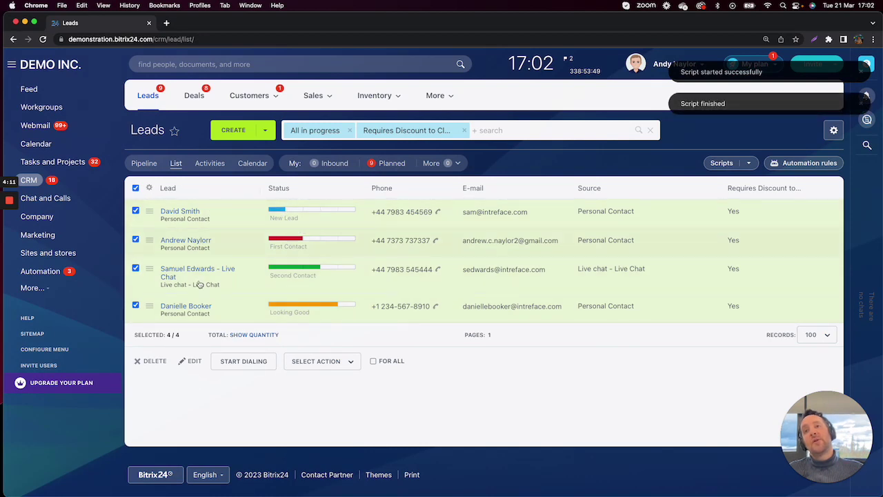
left_click(136, 188)
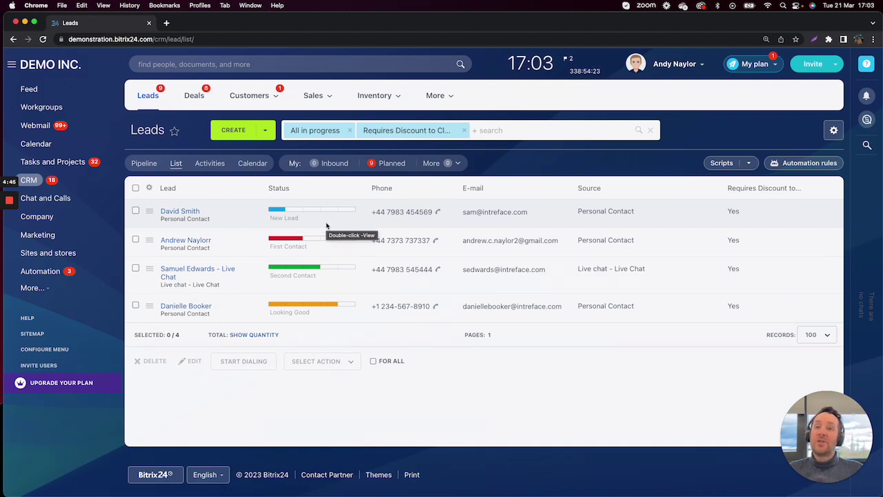
Remove the Requires Discount to Close filter tag from the search bar.
left_click(464, 130)
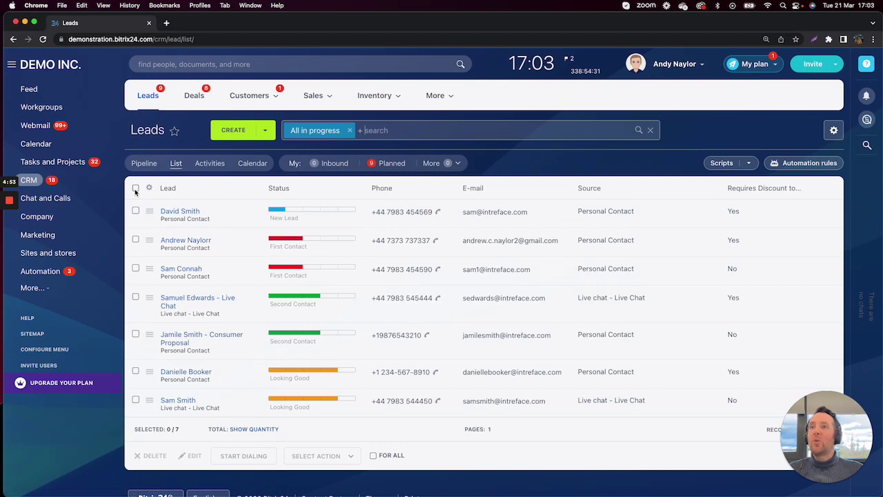
Tick the second, third and fourth leads and start Bulk Update Probability - 50% on them.
left_click(136, 298)
left_click(135, 268)
left_click(135, 239)
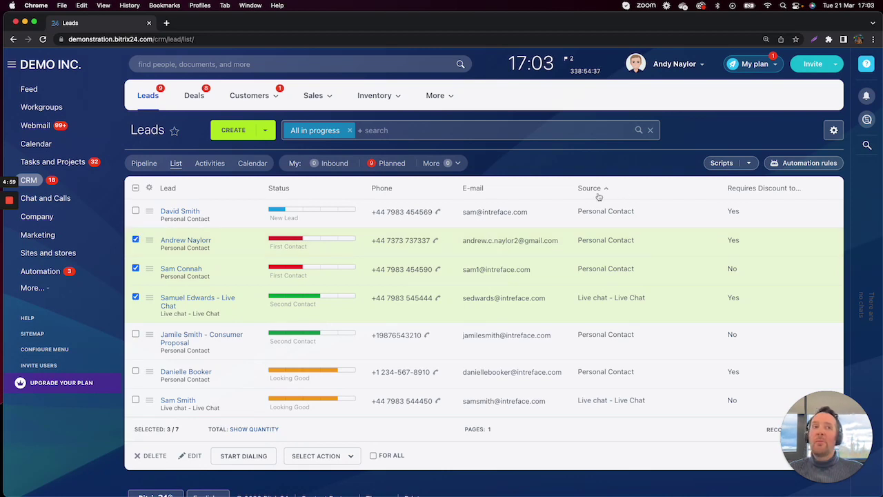
left_click(751, 164)
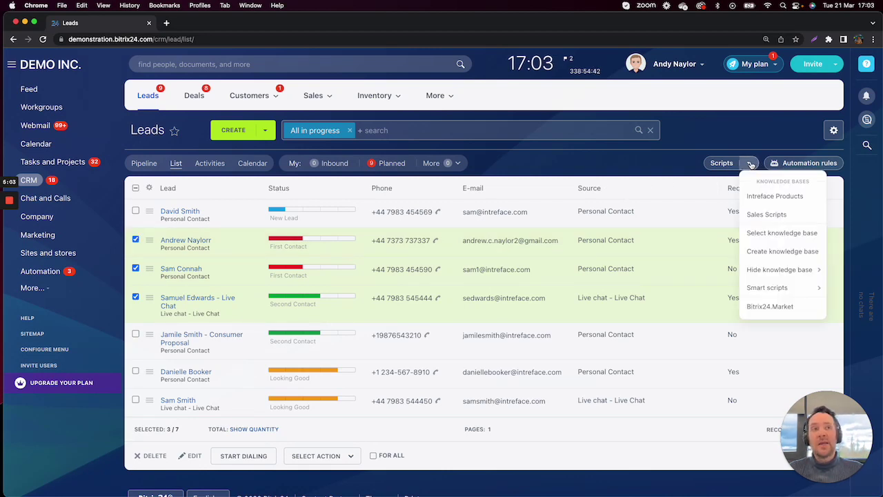
mouse_move(765, 288)
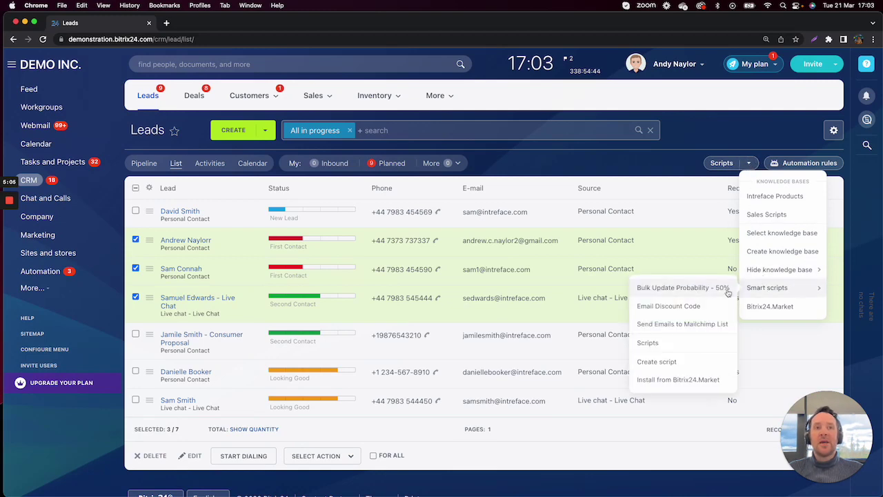
left_click(679, 290)
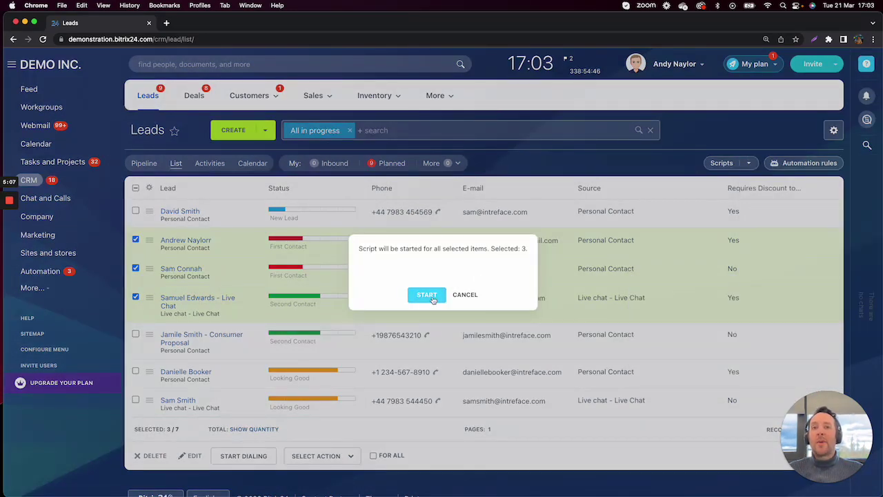
left_click(429, 296)
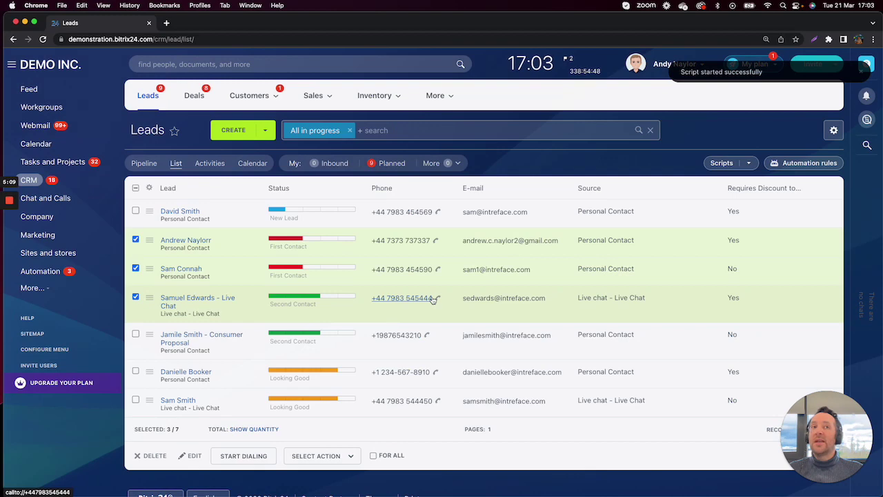
Open the third lead to confirm it shows Probability 50, then close it back to the Leads list.
left_click(180, 269)
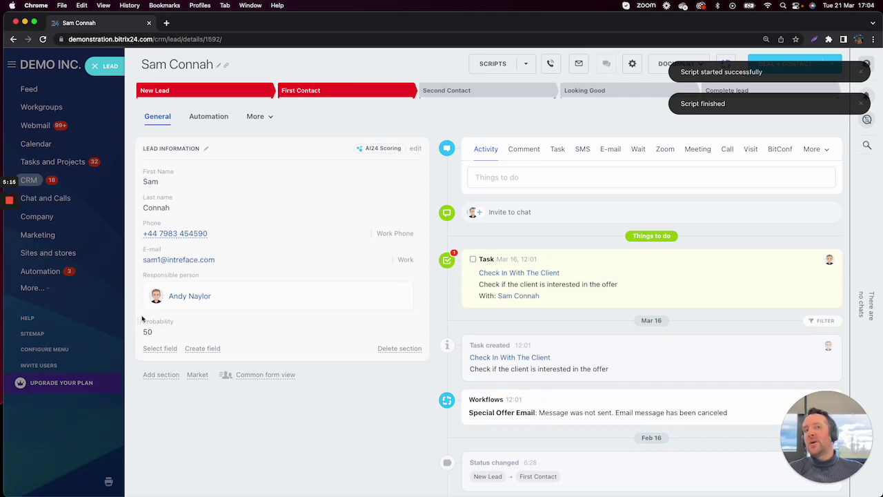
left_click(94, 67)
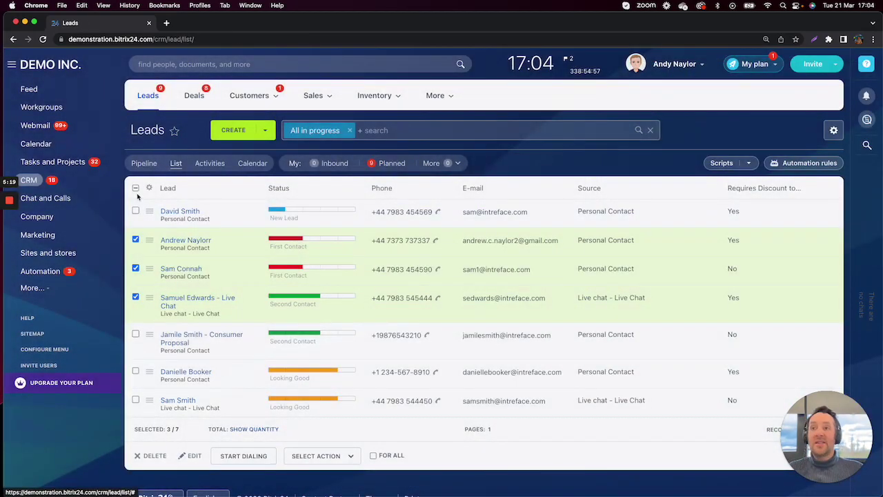
Clear the lead selection and select only the first two leads.
left_click(136, 188)
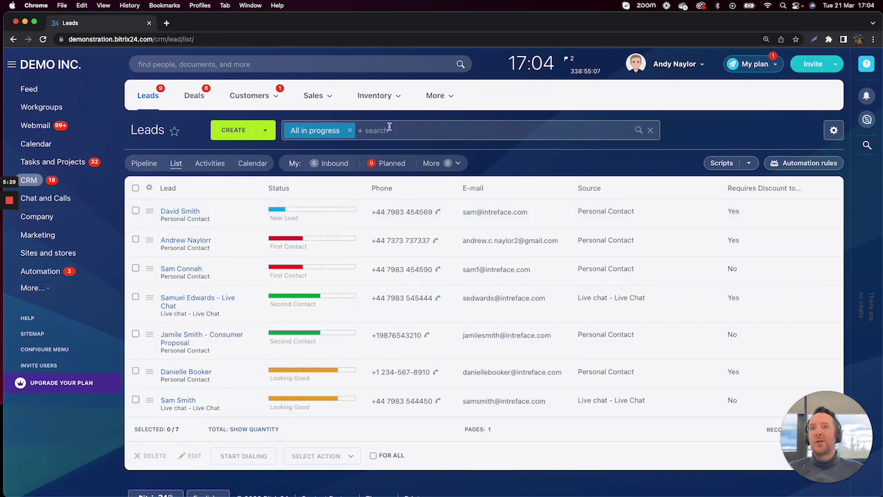
left_click(135, 210)
left_click(136, 240)
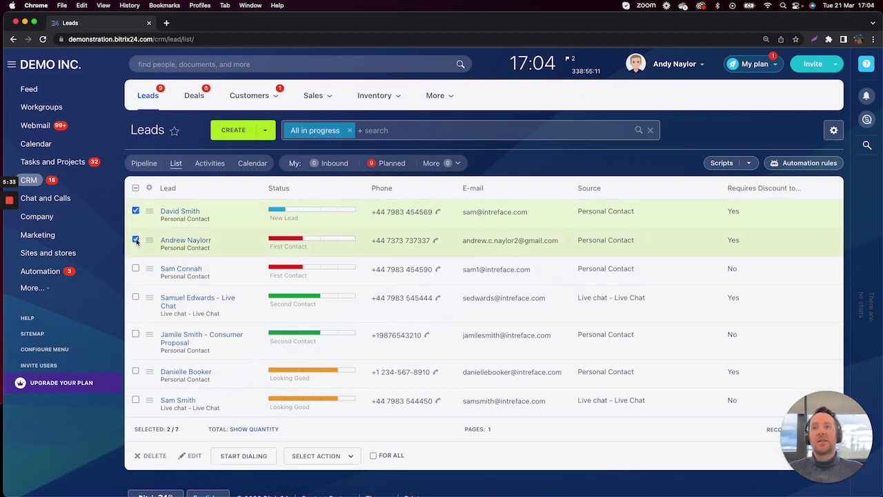
Run the Send Emails to Mailchimp List smart script on the two selected leads.
left_click(747, 164)
mouse_move(773, 295)
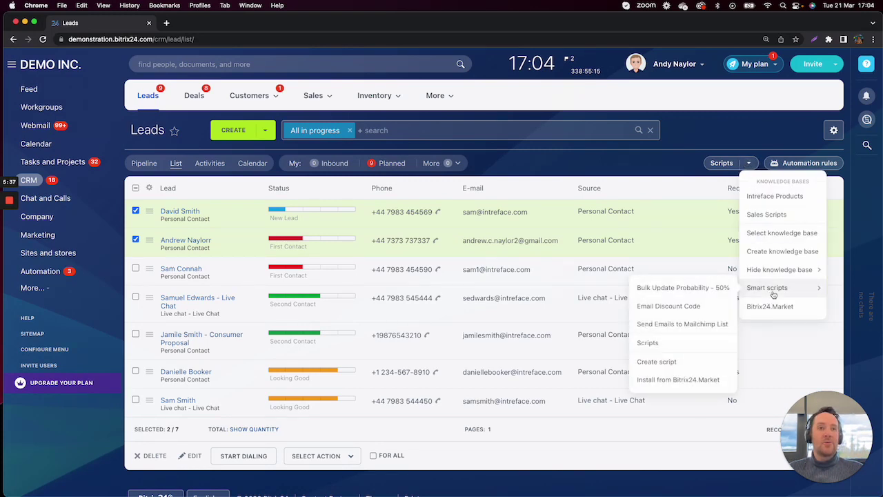
left_click(701, 327)
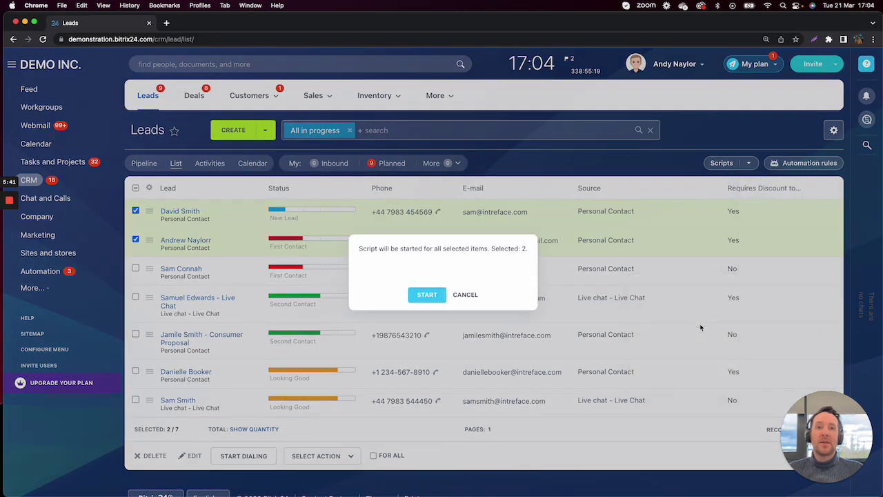
left_click(427, 294)
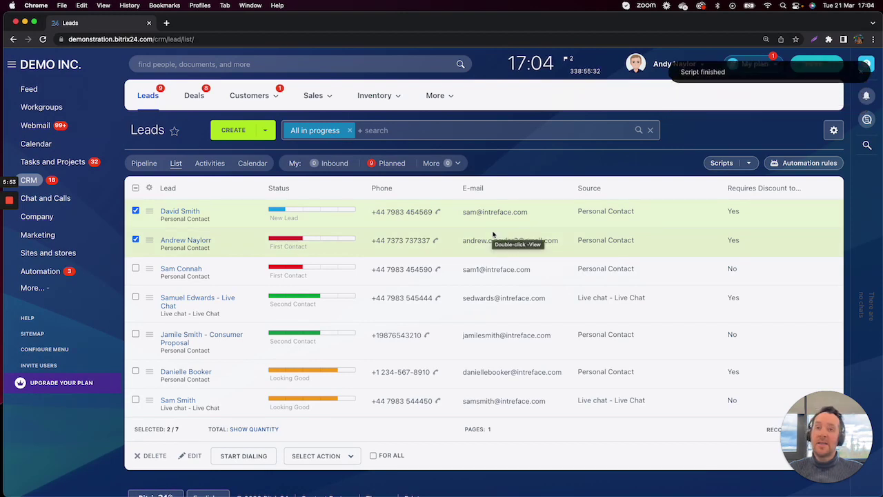
Select all seven leads with the header checkbox, then deselect them all again.
left_click(136, 188)
left_click(136, 189)
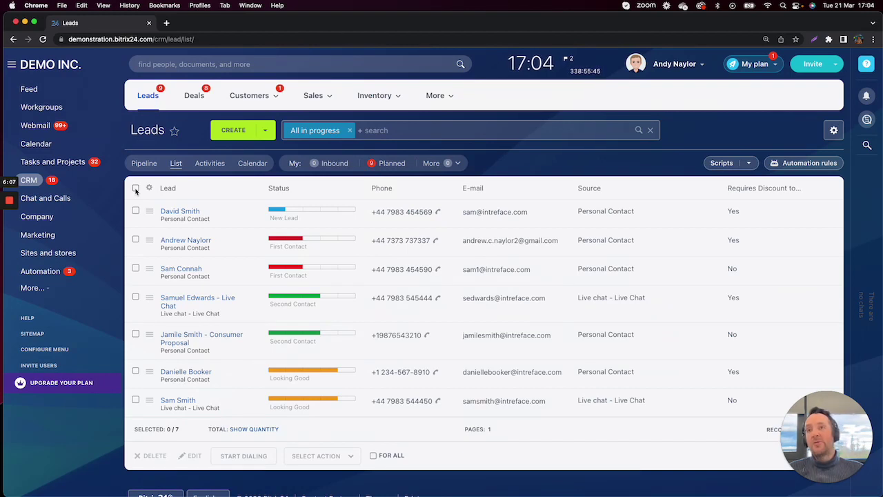
Switch to the 'Bitrix24 Demo: CRM Smart Script Automation' presentation slide.
key("ctrl+Left")
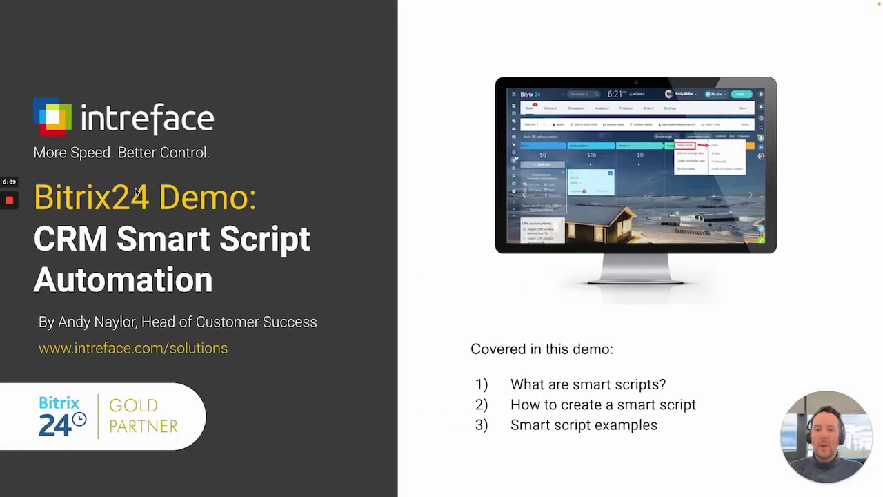